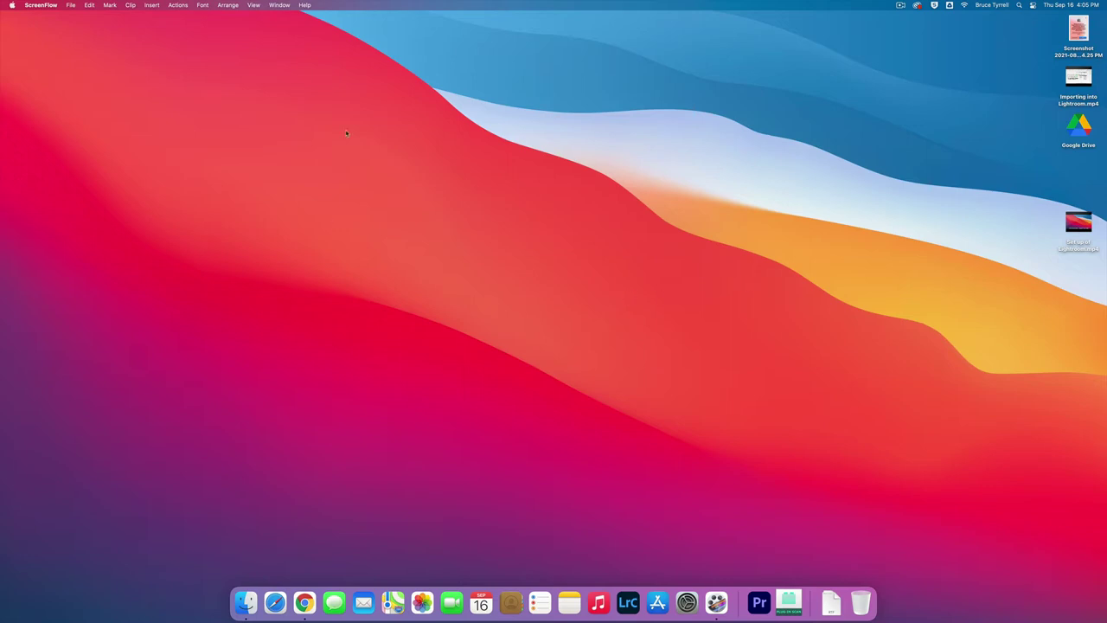
Step: Click the empty desktop so Finder replaces ScreenFlow as the active app
left_click(457, 206)
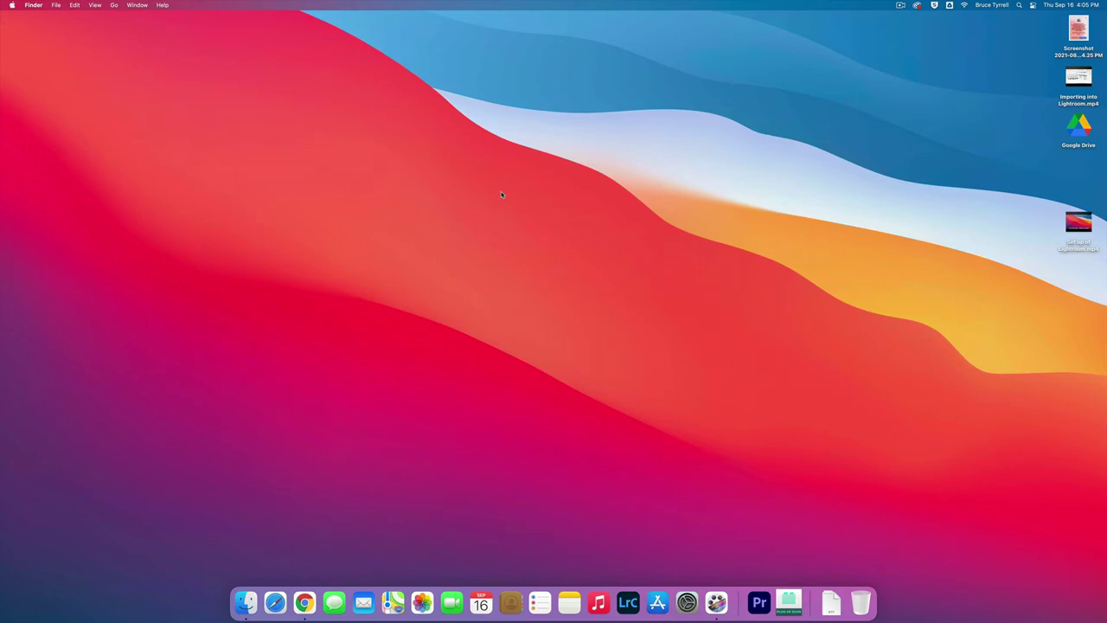
Step: Open a new Finder window and browse to My Drive > Com Tech > Video
key("super+n")
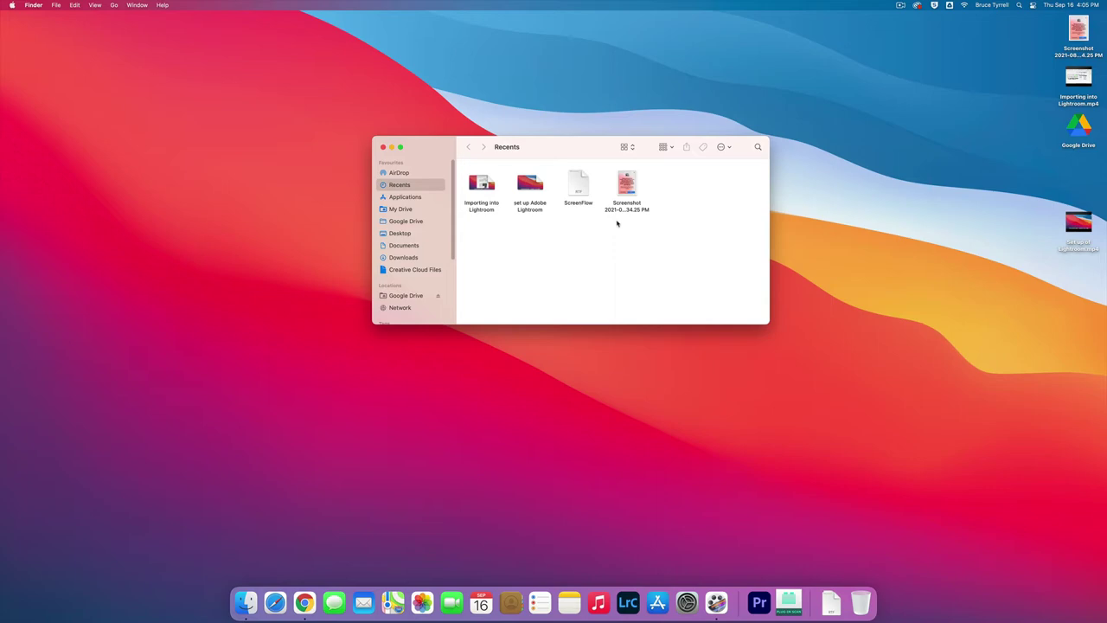
left_click(390, 210)
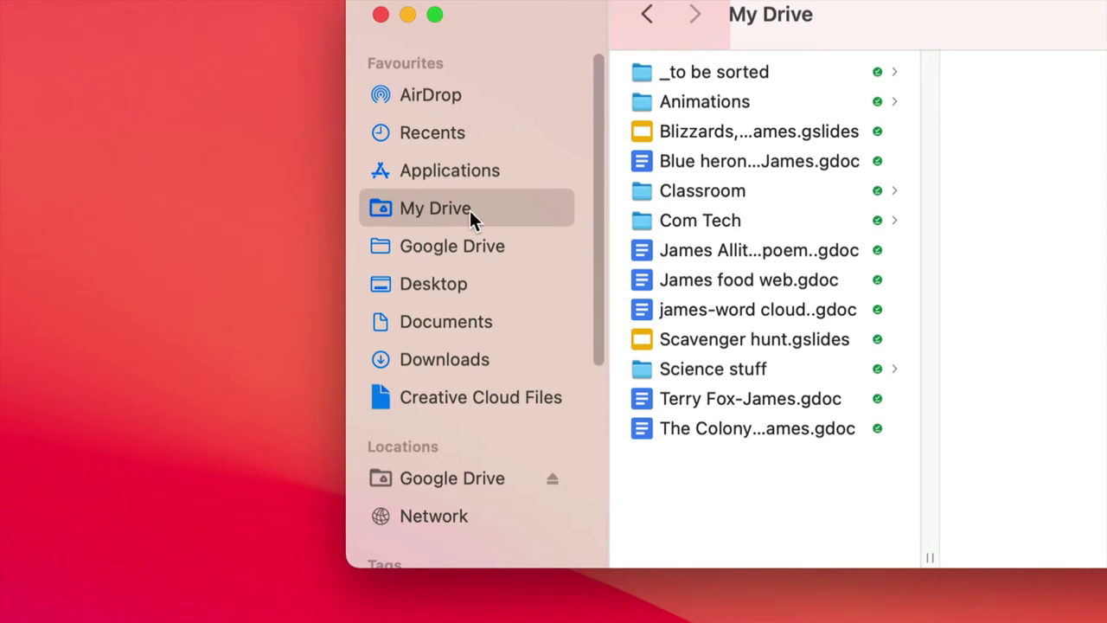
left_click(713, 222)
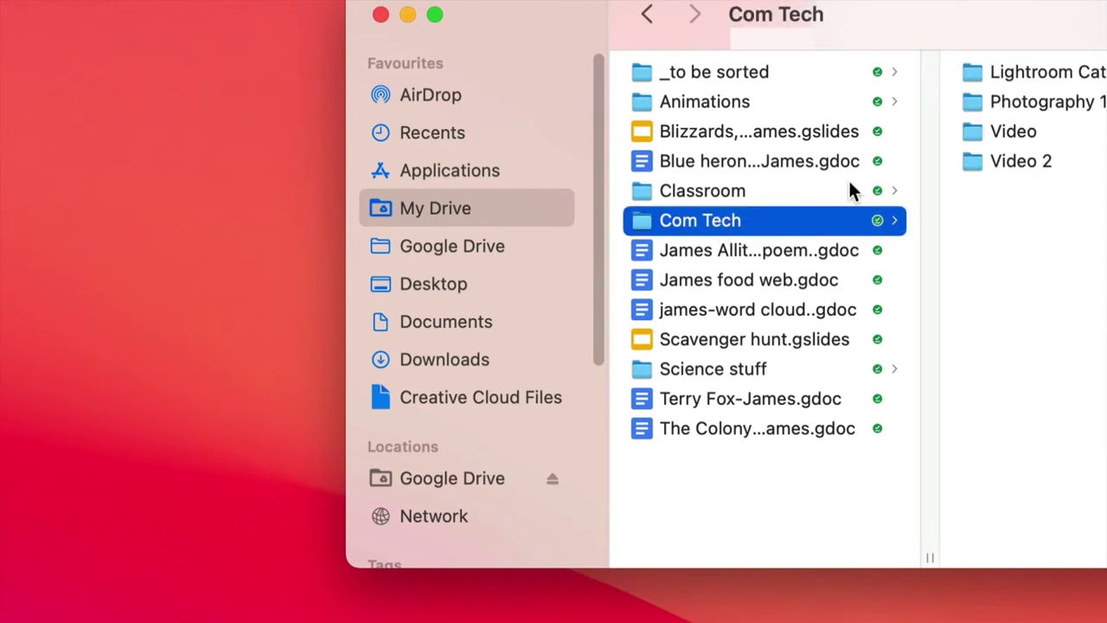
left_click(1014, 134)
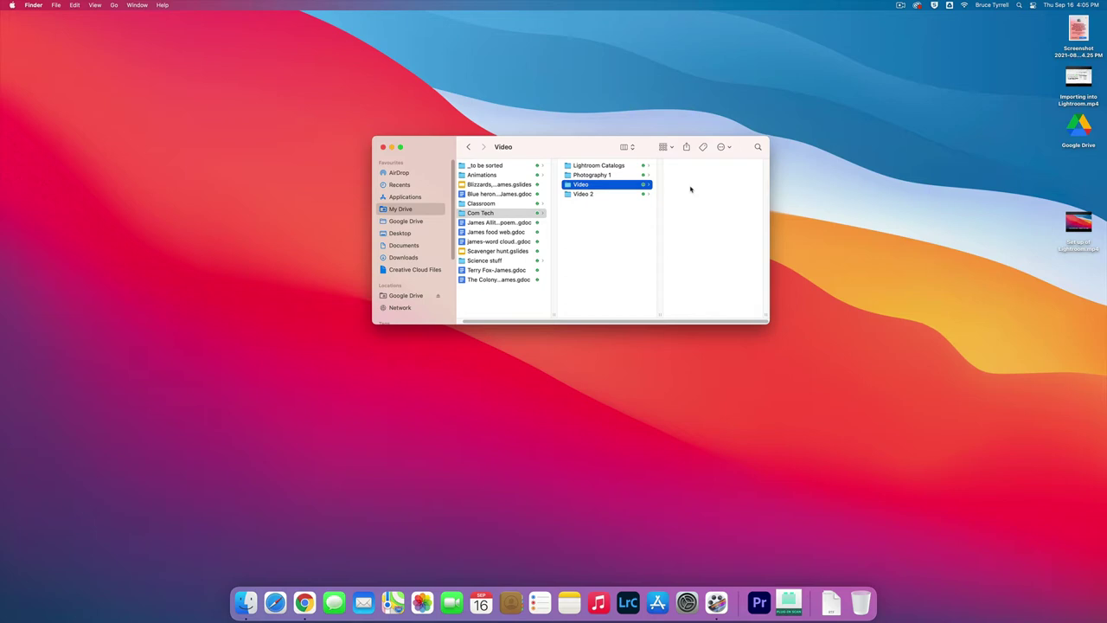
Step: Add a new folder inside Video and name it 'Video 1-2'
right_click(692, 188)
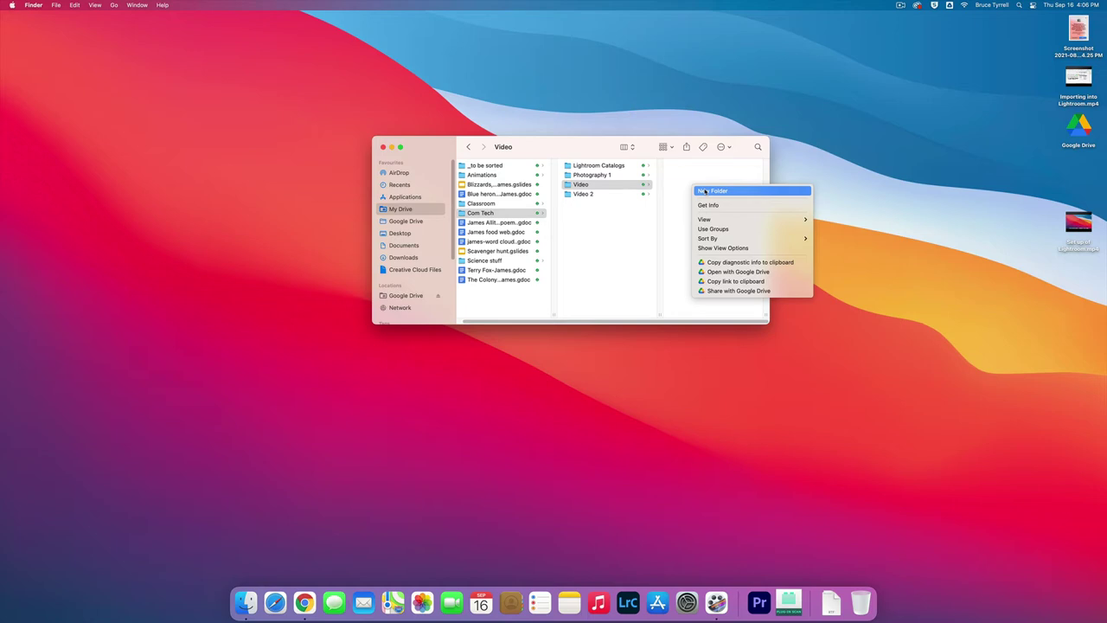
left_click(705, 191)
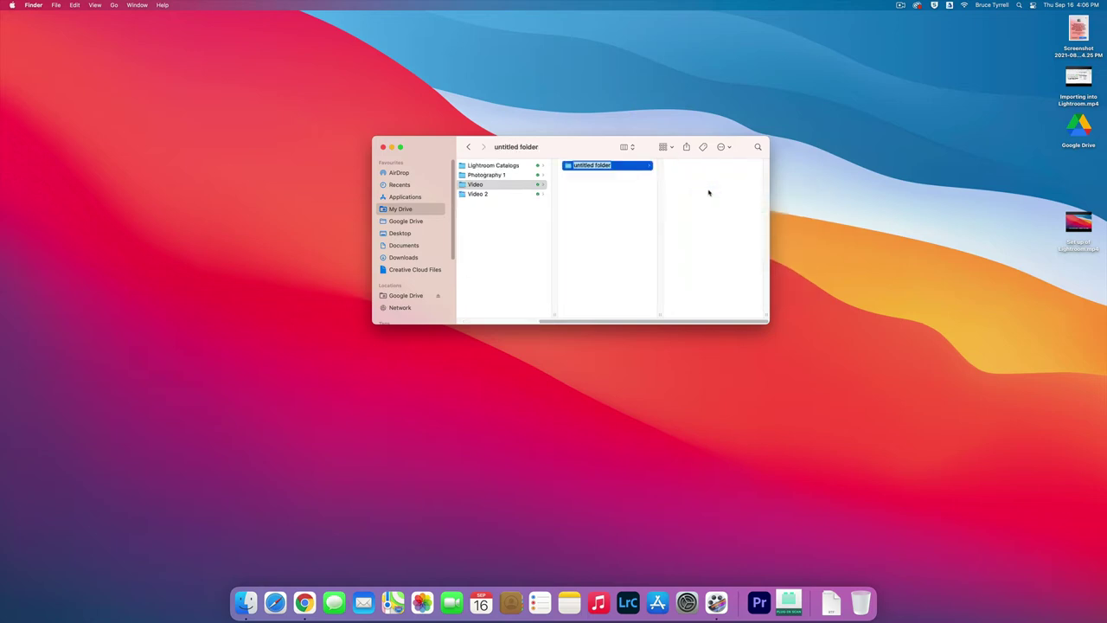
type("Video 1-2")
key("Return")
Step: Add a new folder inside Video 1-2 and name it 'media video 1-2'
right_click(693, 169)
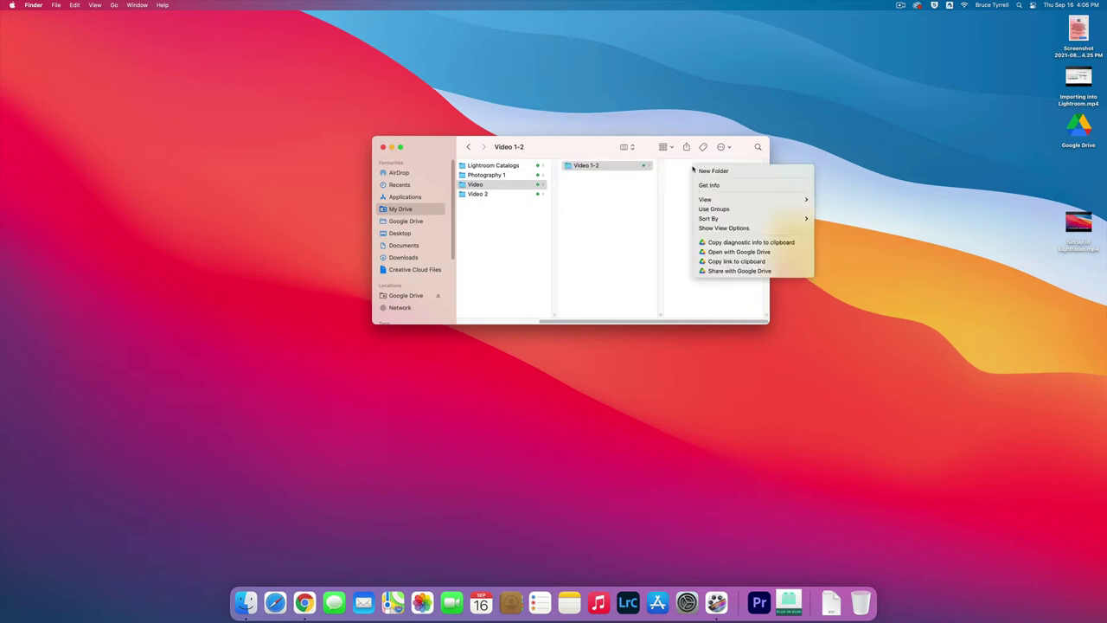
left_click(711, 170)
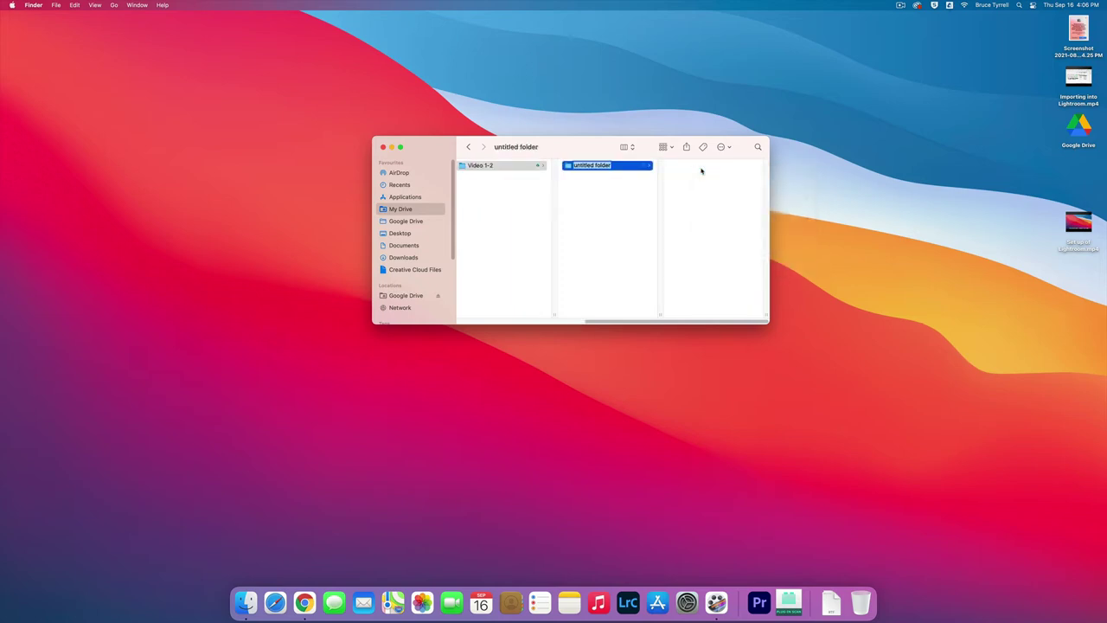
type("media video 1-2")
key("Return")
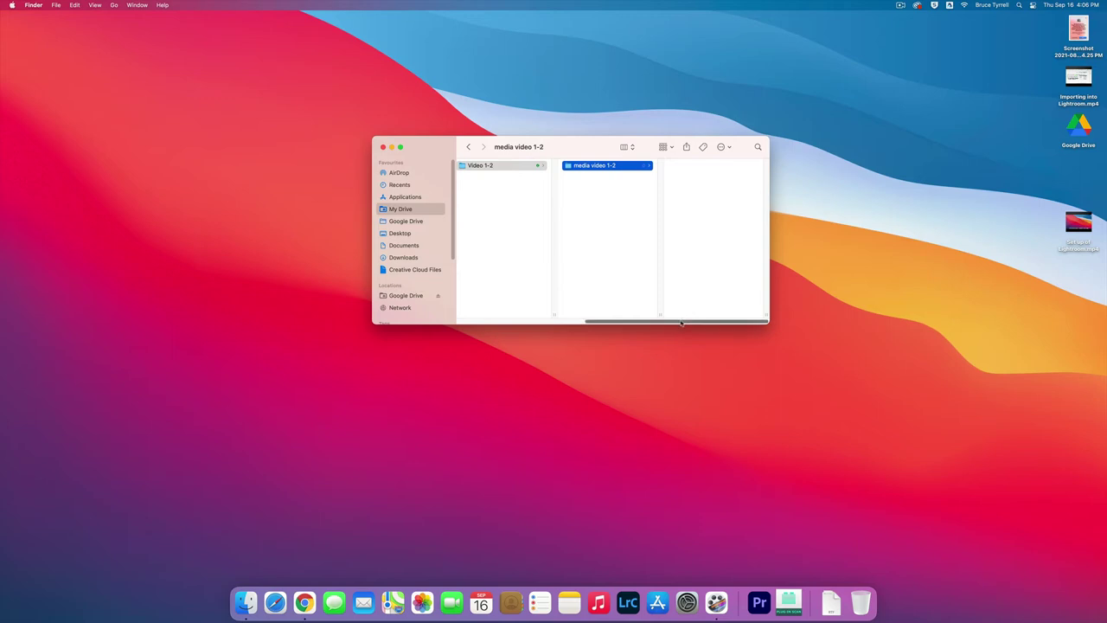
Step: Select Video 1-2, enter its rename mode, then open the empty media video 1-2 folder
left_click_drag(682, 323, 658, 323)
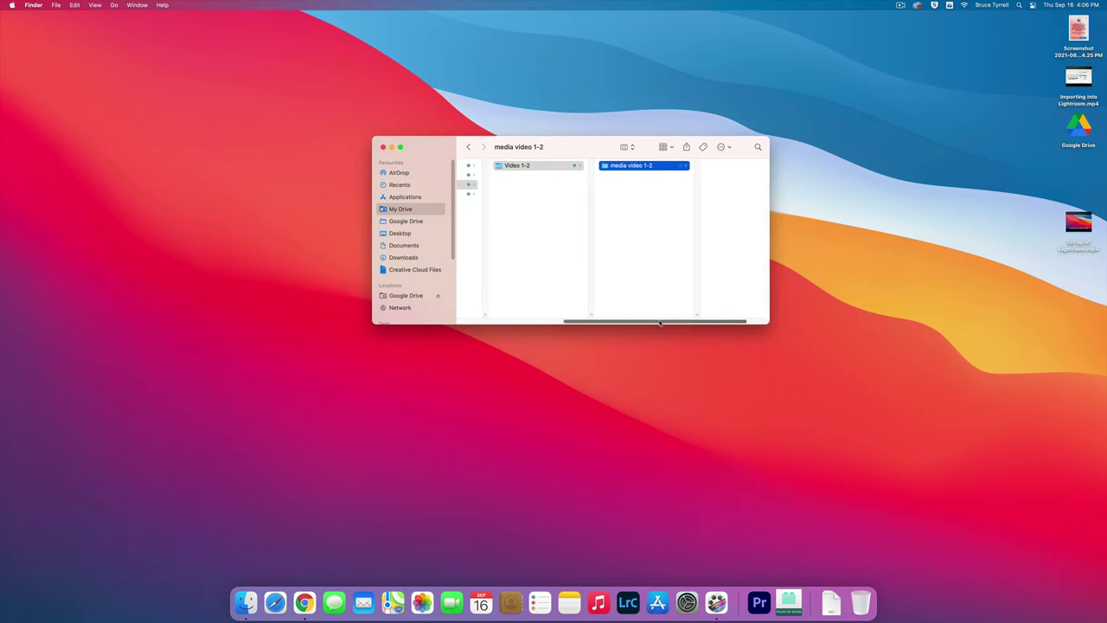
left_click(520, 166)
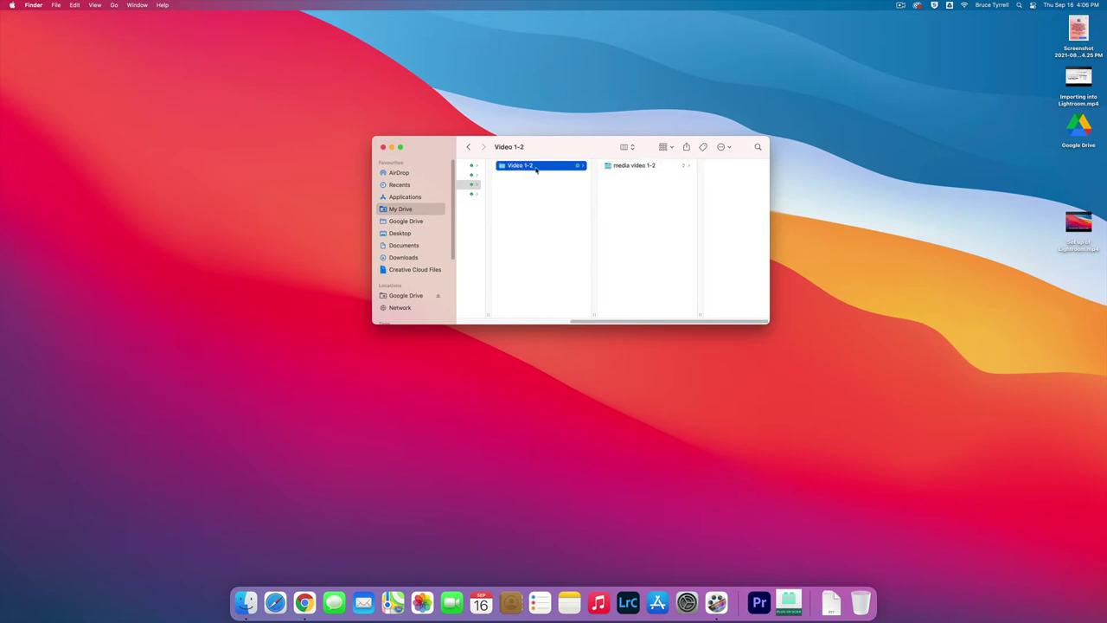
key("Return")
key("Return")
left_click(639, 166)
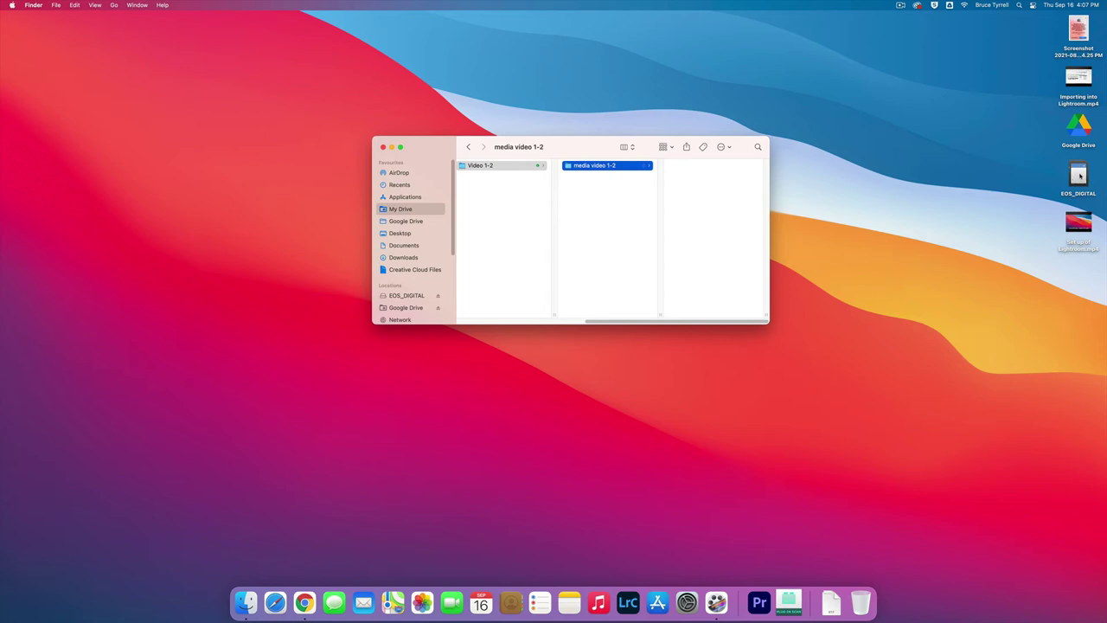
Step: Open EOS_DIGITAL in a second window below the first and browse DCIM to 100CANON's clips
double_click(1079, 176)
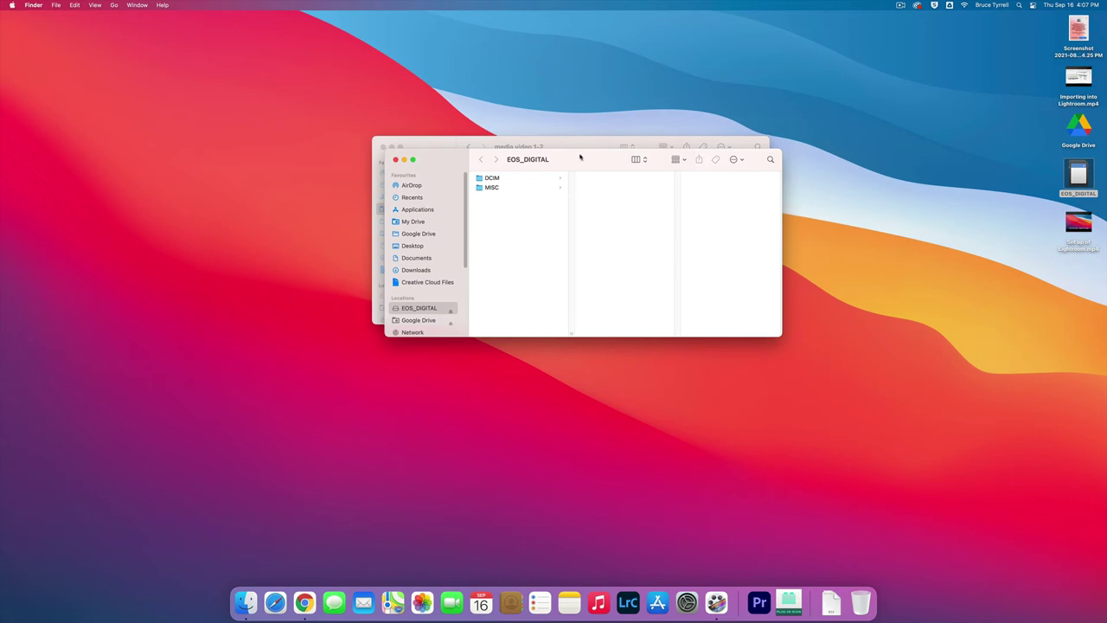
left_click_drag(595, 158, 578, 345)
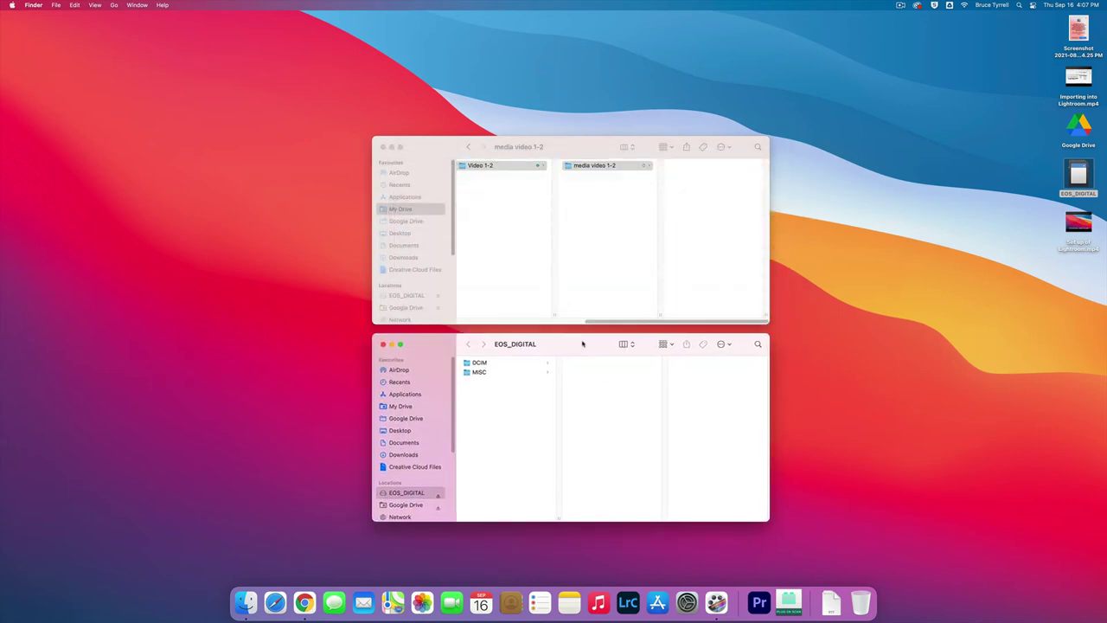
left_click(490, 366)
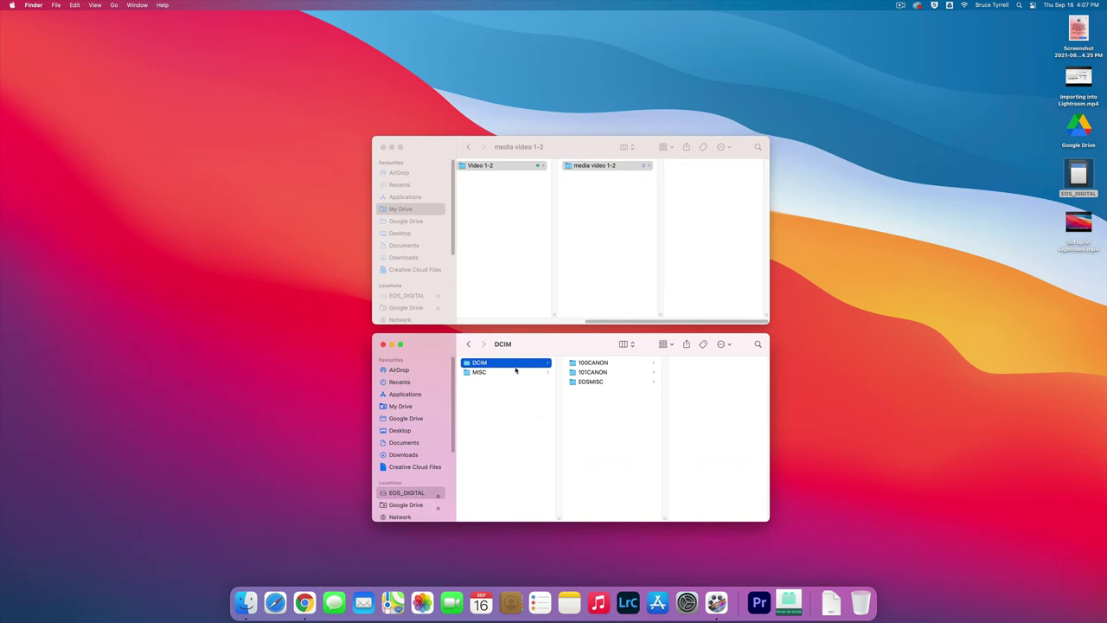
left_click(593, 365)
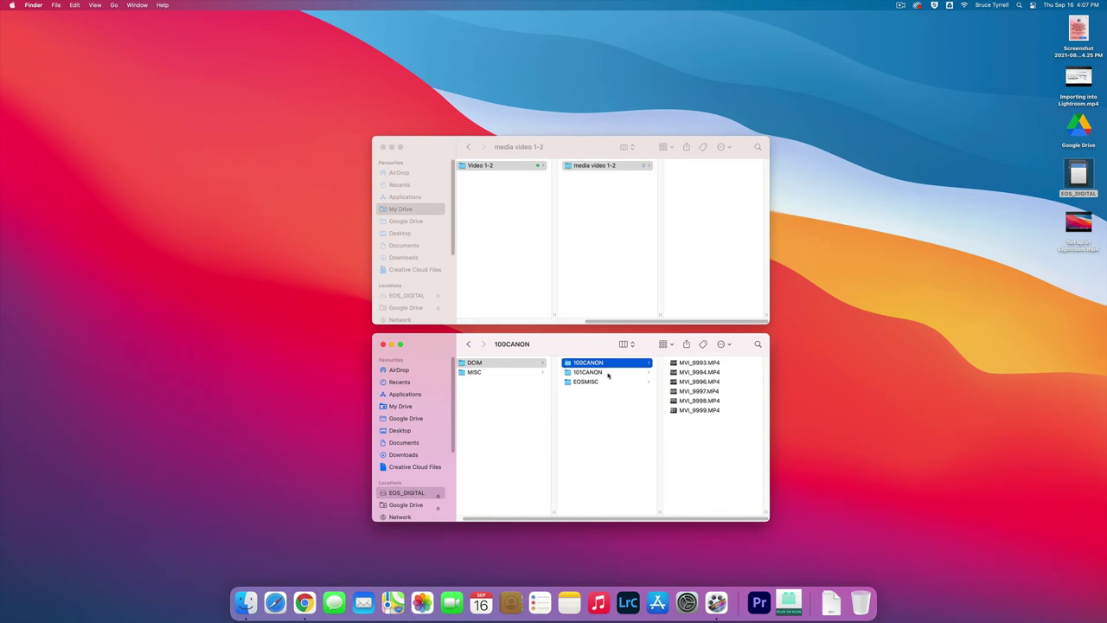
left_click(608, 373)
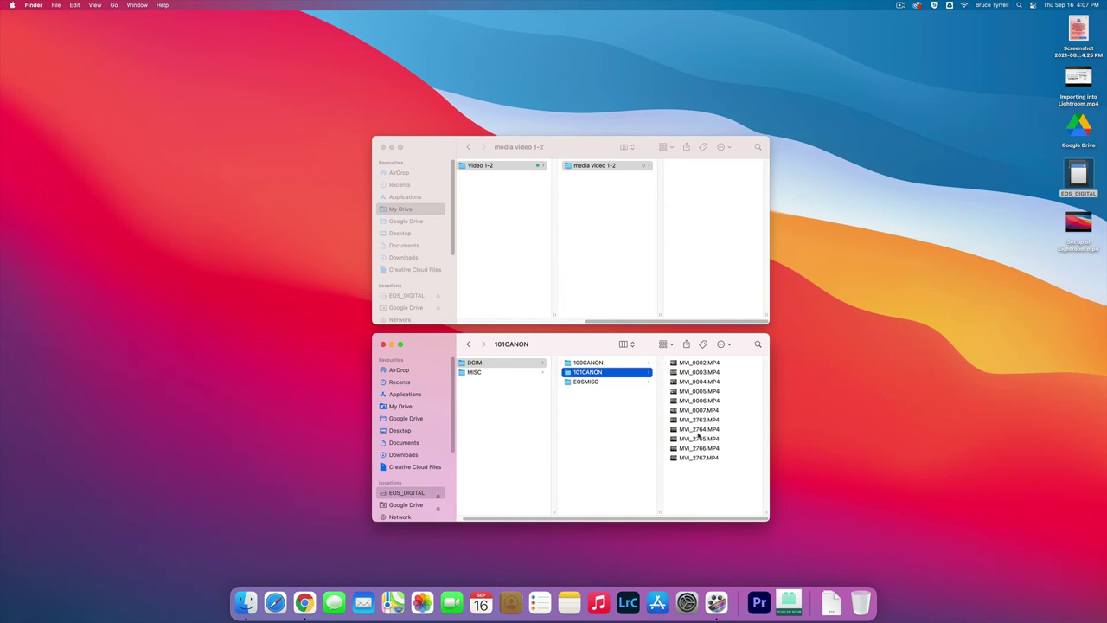
left_click(624, 364)
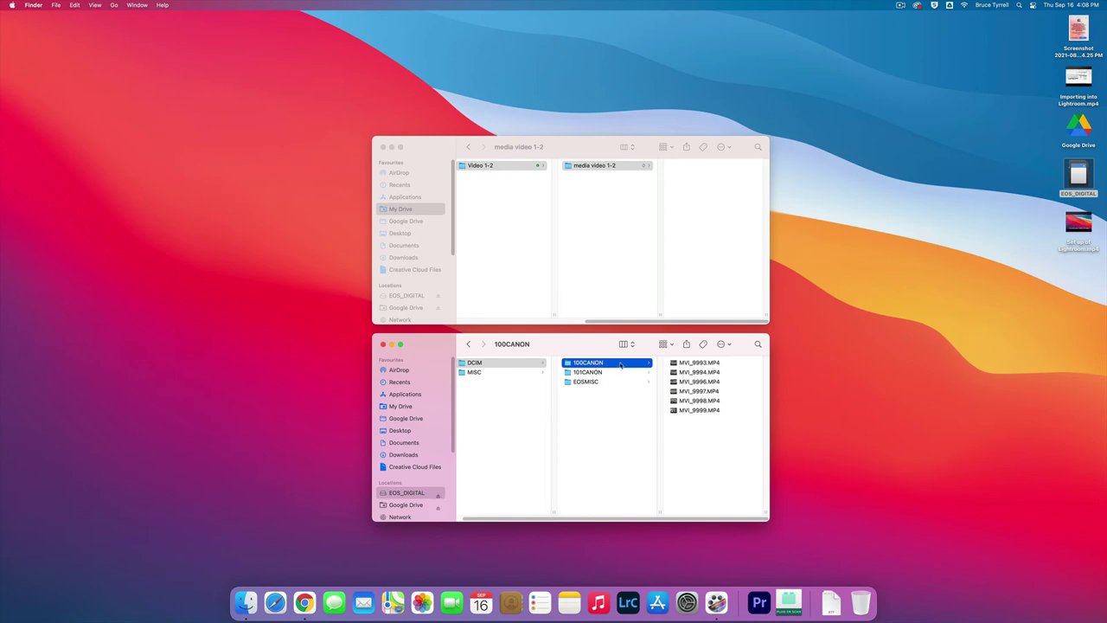
Step: Select all six 100CANON clips and drag them into media video 1-2
left_click(682, 392)
key("super+a")
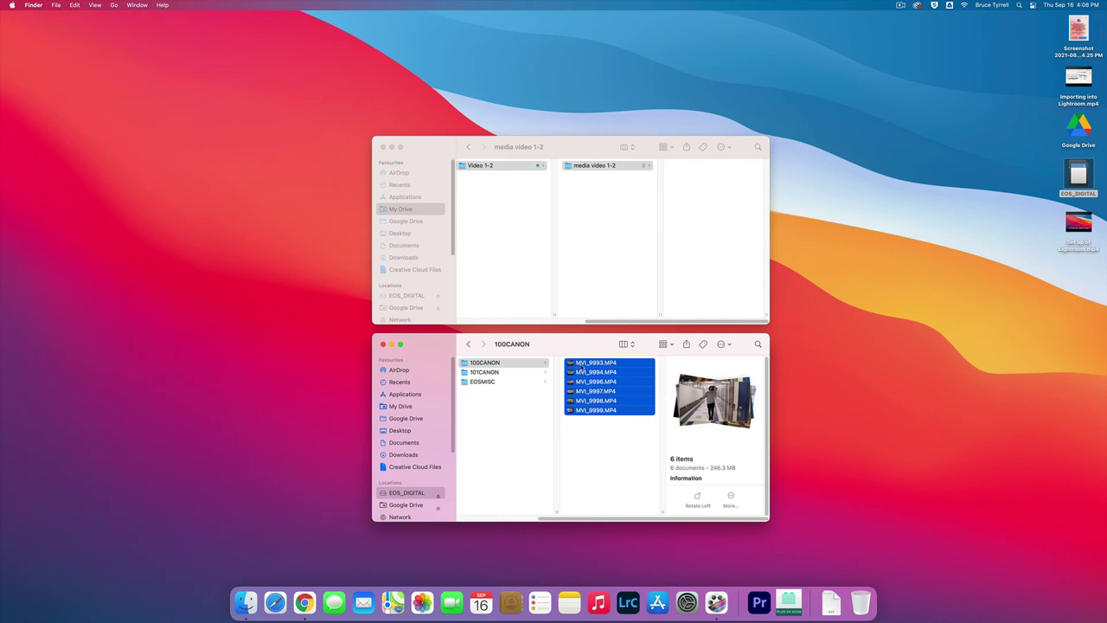
left_click_drag(579, 364, 712, 178)
left_click_drag(699, 211, 612, 176)
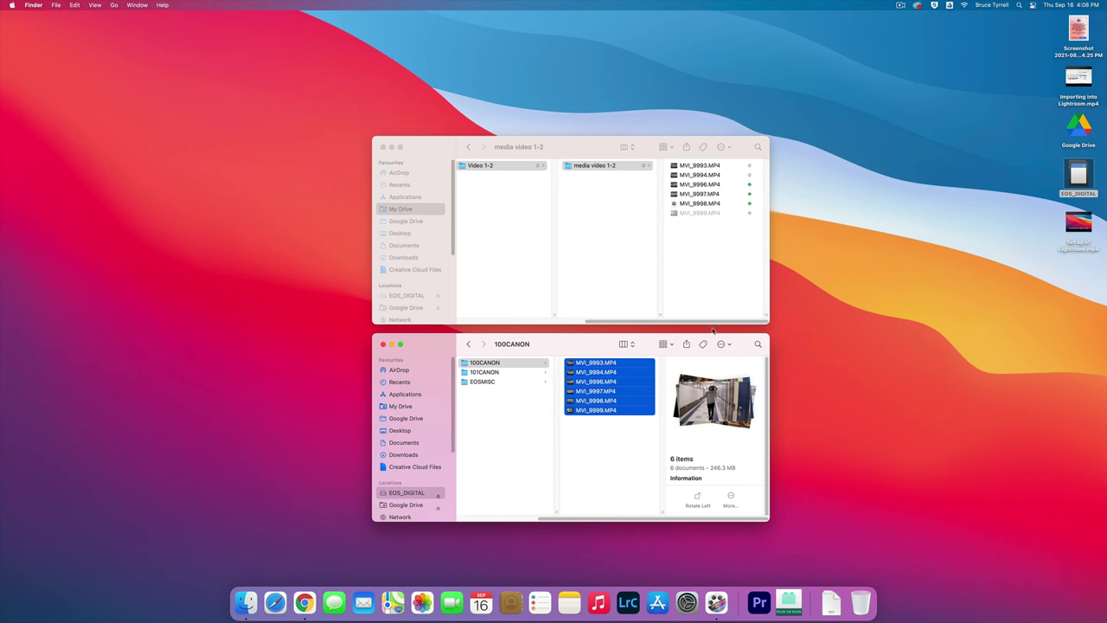
Step: Select all eleven 101CANON clips and drag them into media video 1-2
left_click(500, 373)
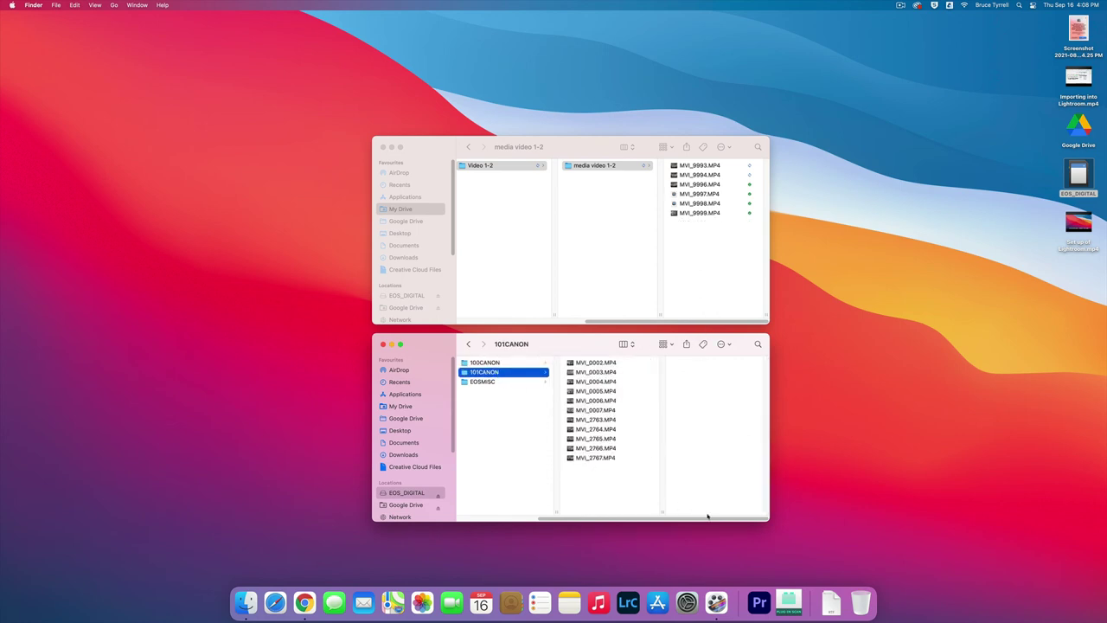
key("super+a")
left_click_drag(578, 363, 680, 272)
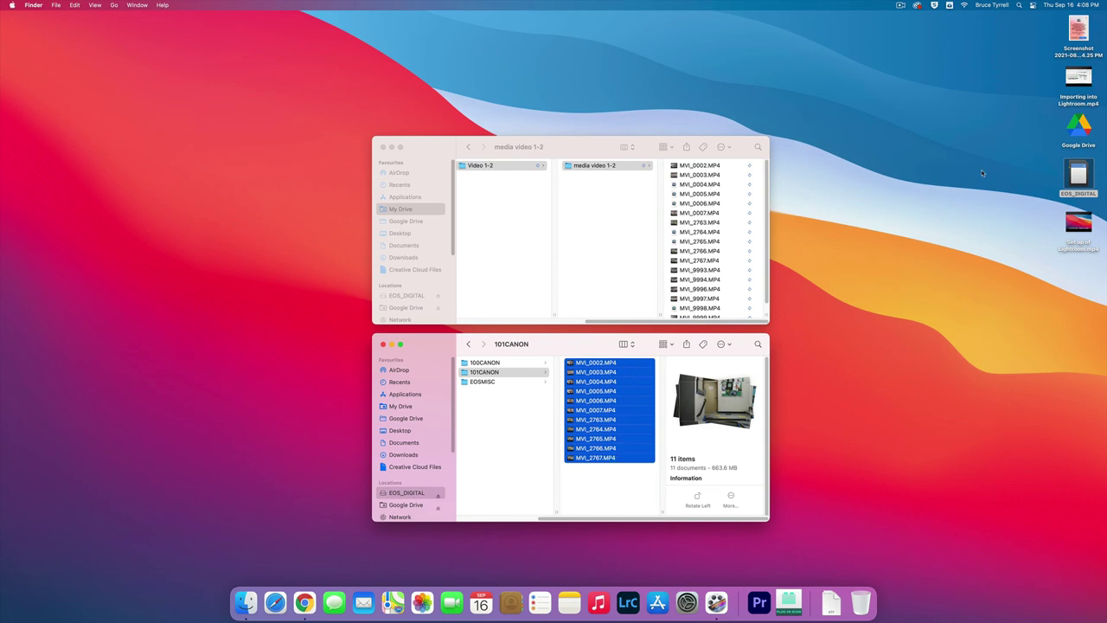
Step: Eject the EOS_DIGITAL card and reposition the remaining media video 1-2 window
right_click(1078, 174)
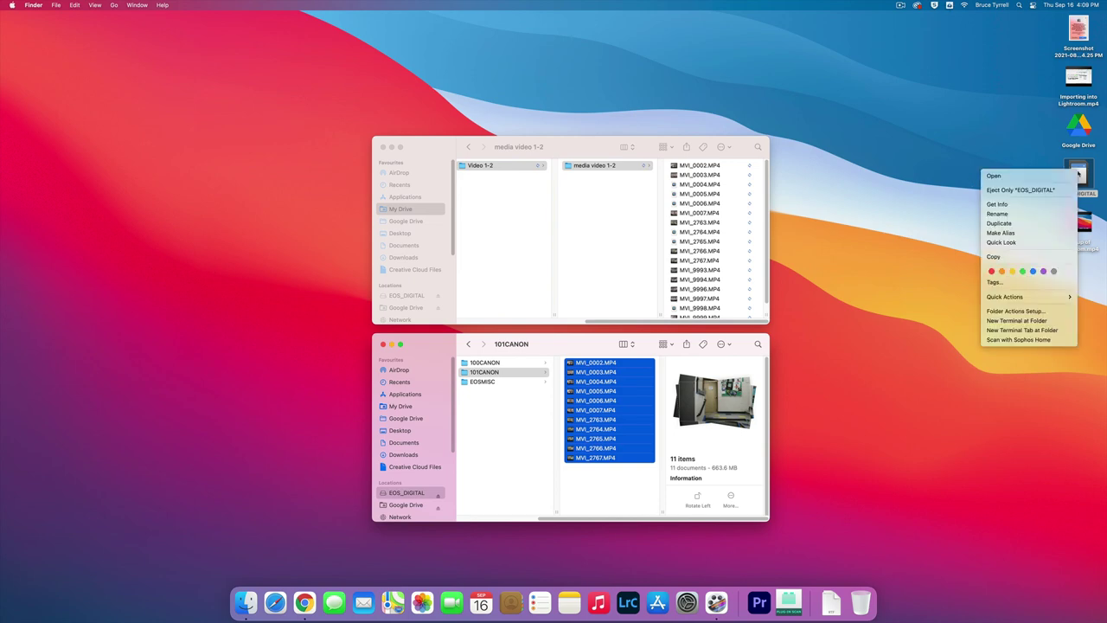
left_click(1058, 190)
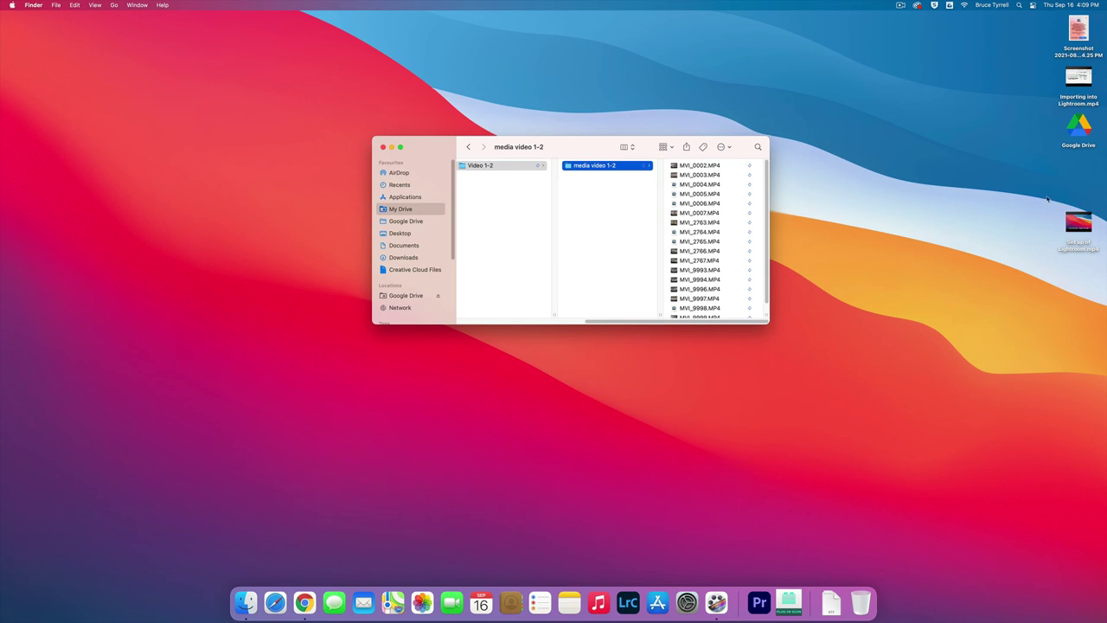
left_click_drag(582, 153, 615, 120)
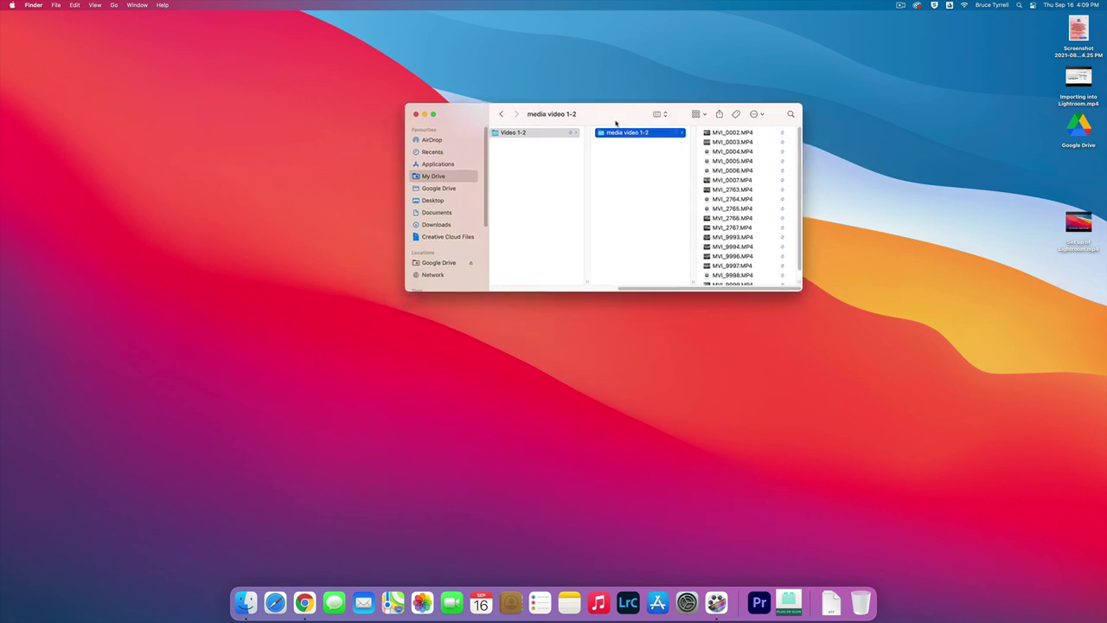
left_click_drag(753, 289, 731, 292)
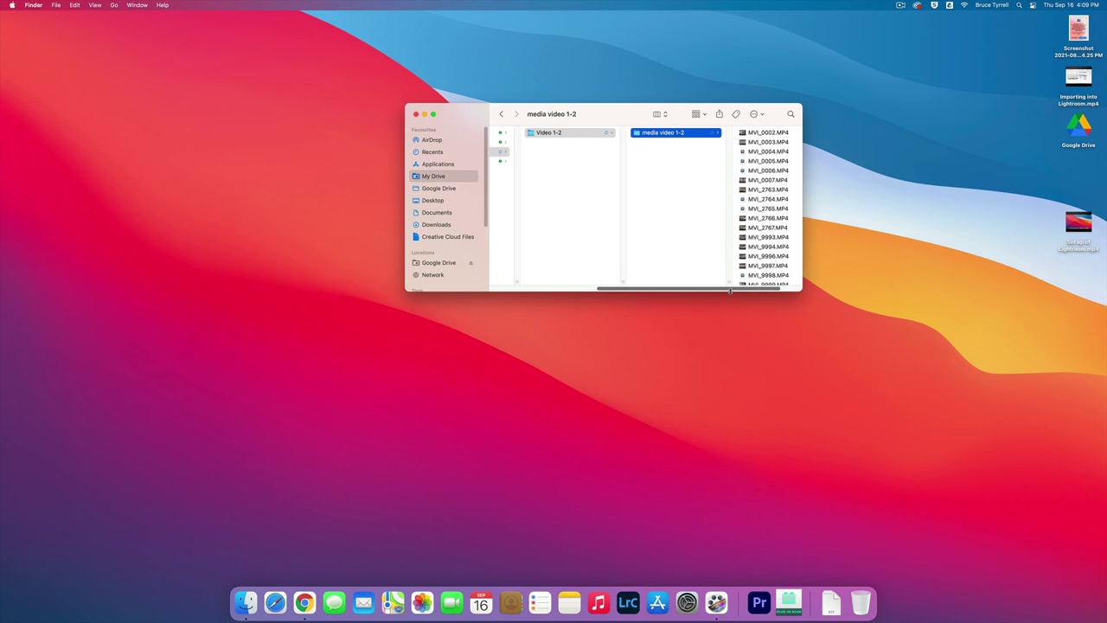